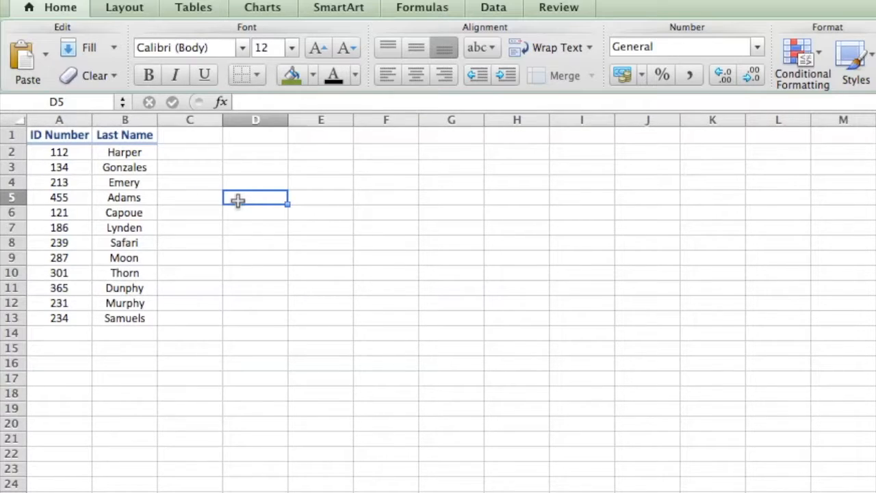
In D5, enter a VLOOKUP for the ID number in row 10, entered as a literal, over A2:B13, column 2, with exact match False.
text(=vlooKUP)
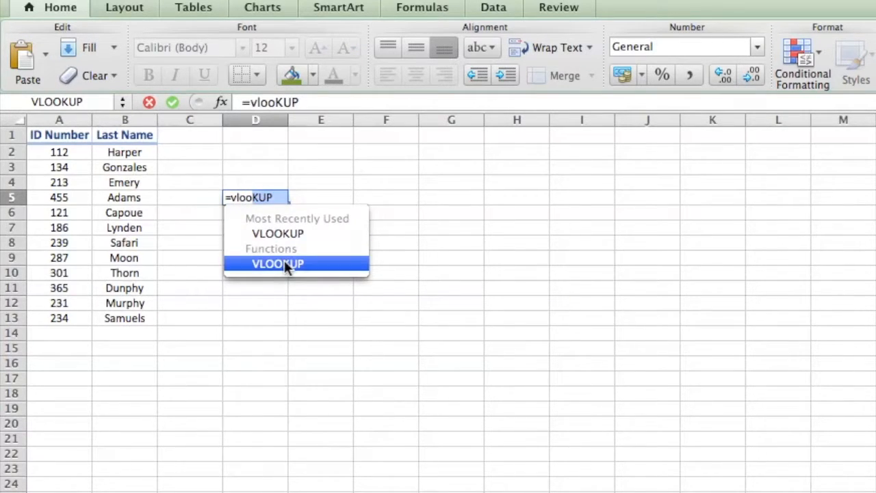
double_click(284, 263)
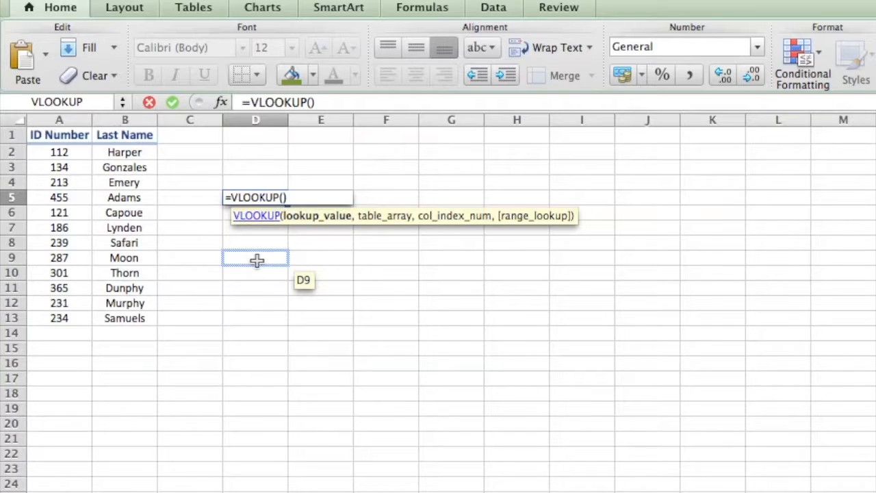
text(301)
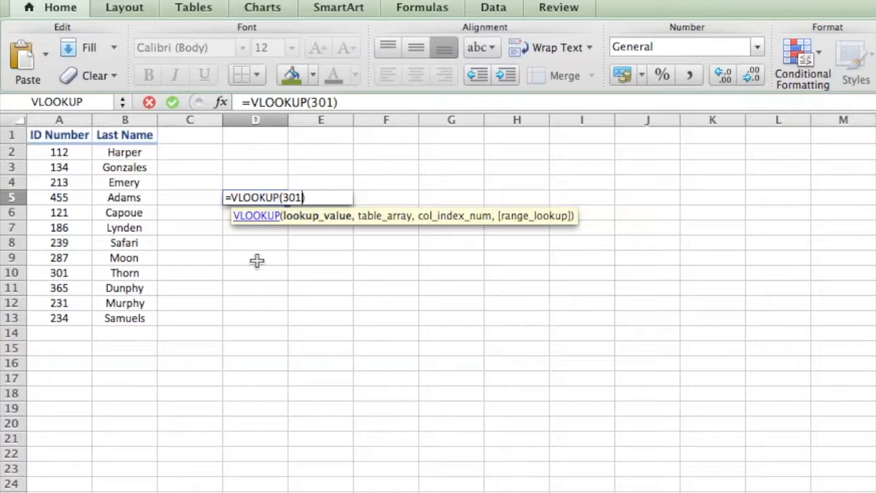
text(,)
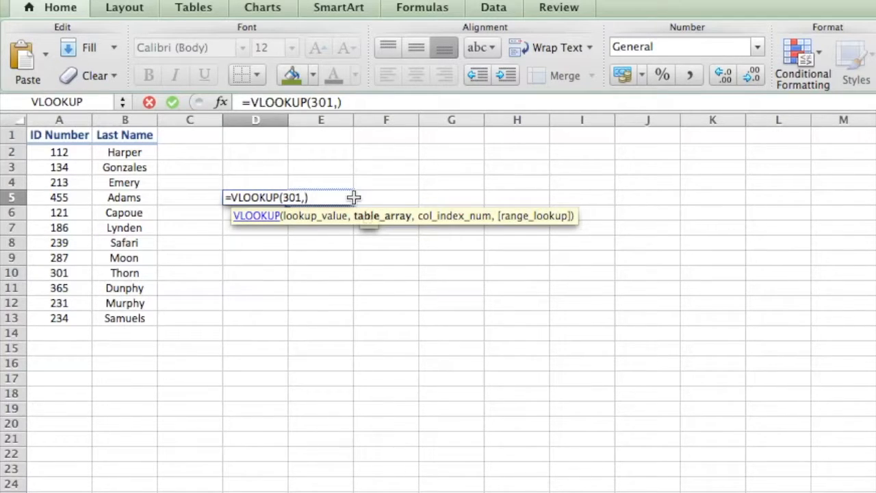
drag(63, 150, 133, 322)
text(,)
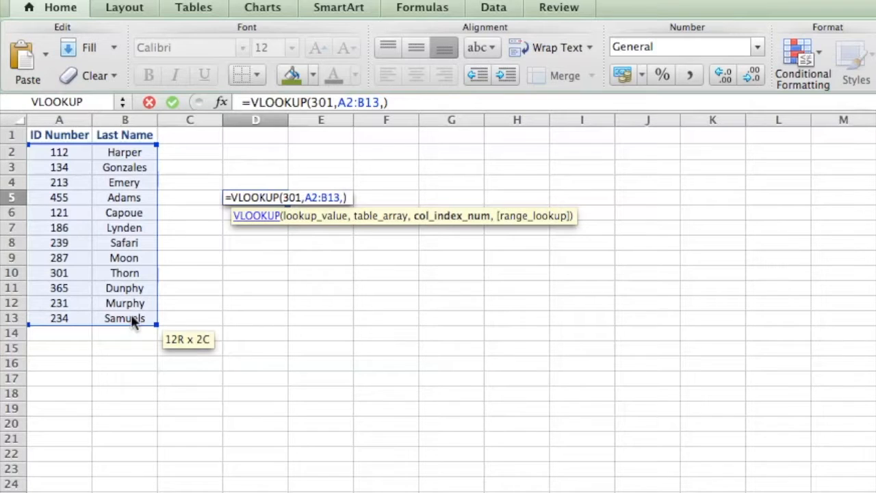
text(2,)
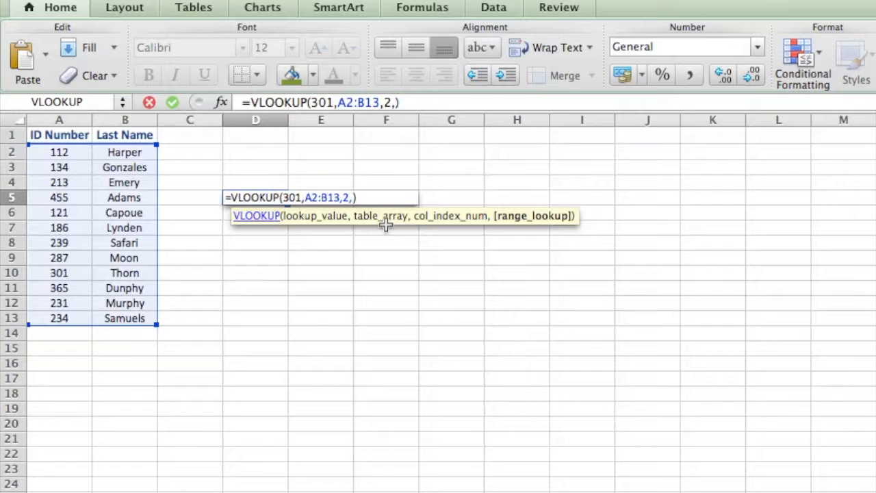
text(False)
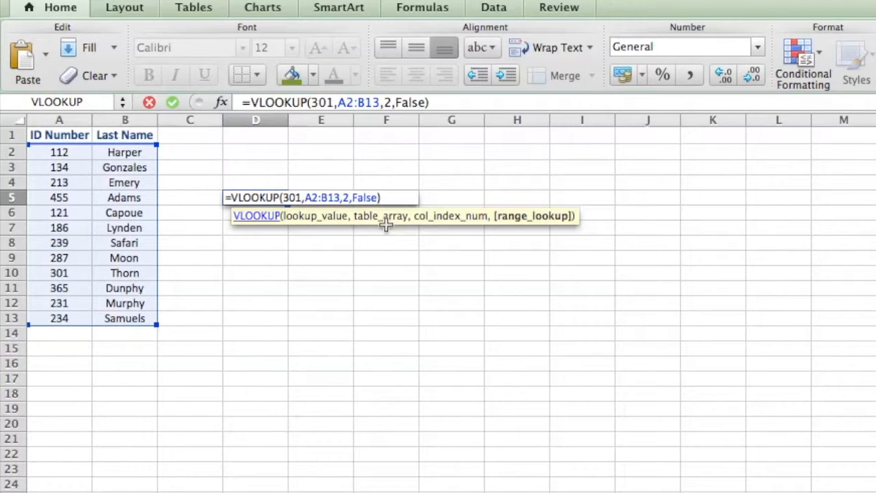
key(Return)
key(Up)
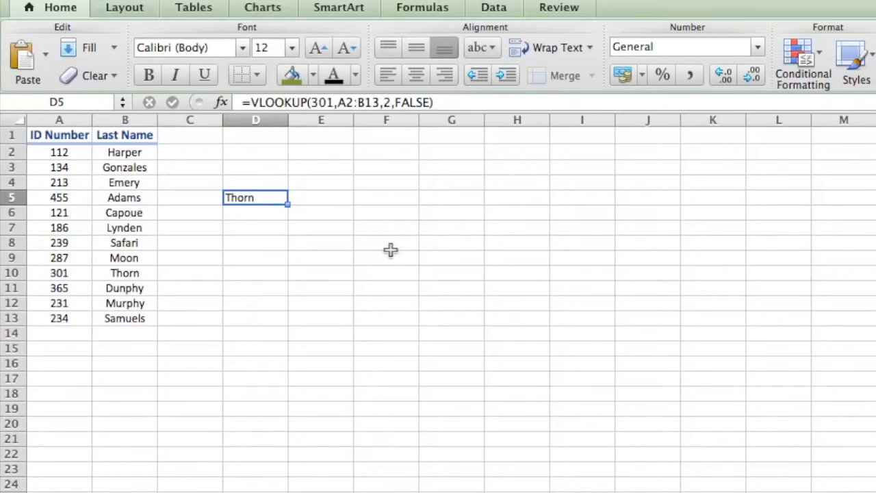
click(80, 274)
click(137, 273)
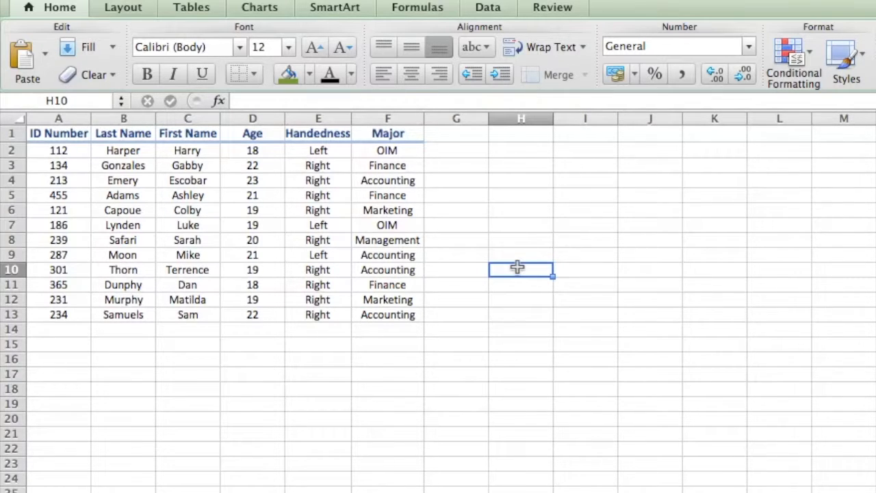
In H10, enter a VLOOKUP for the ID number in row 5, entered as a literal, over A2:F13, column 6 (Major), with exact match False.
text(=)
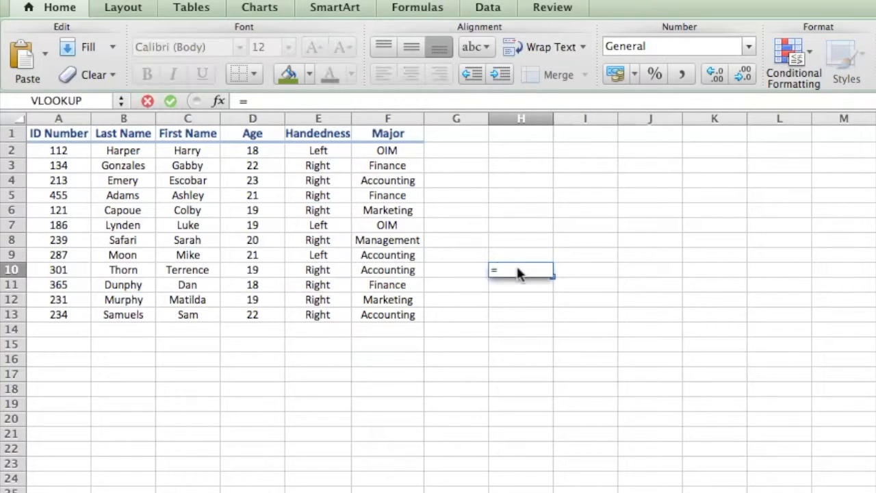
text(vloo)
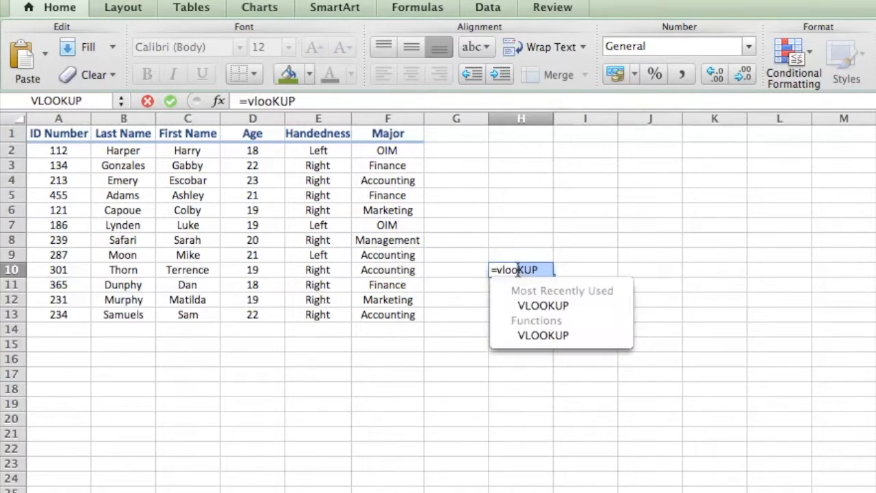
double_click(542, 332)
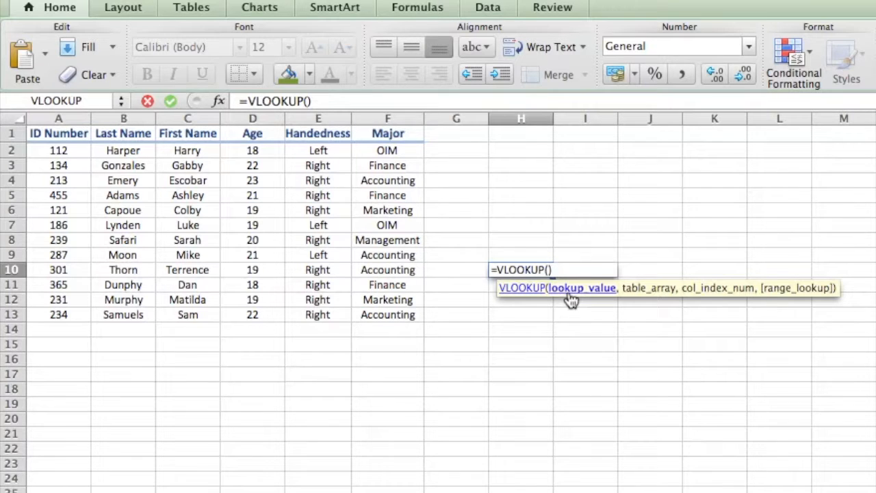
text(455,)
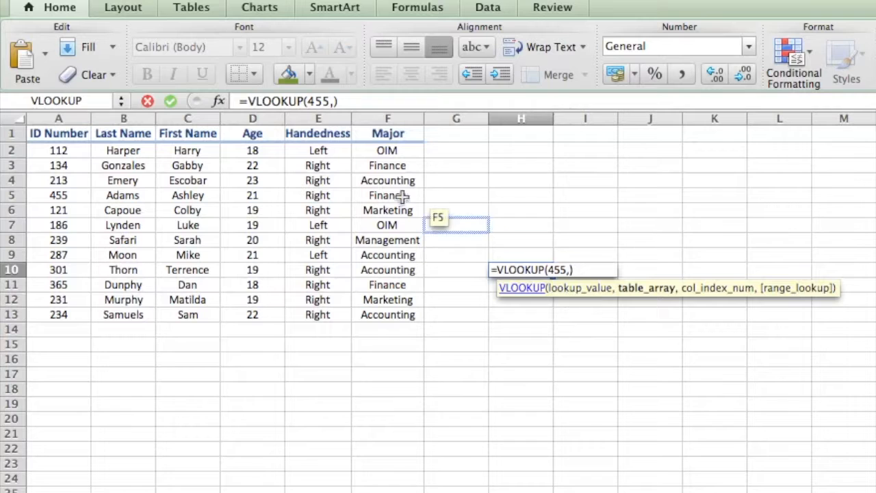
drag(81, 151, 393, 308)
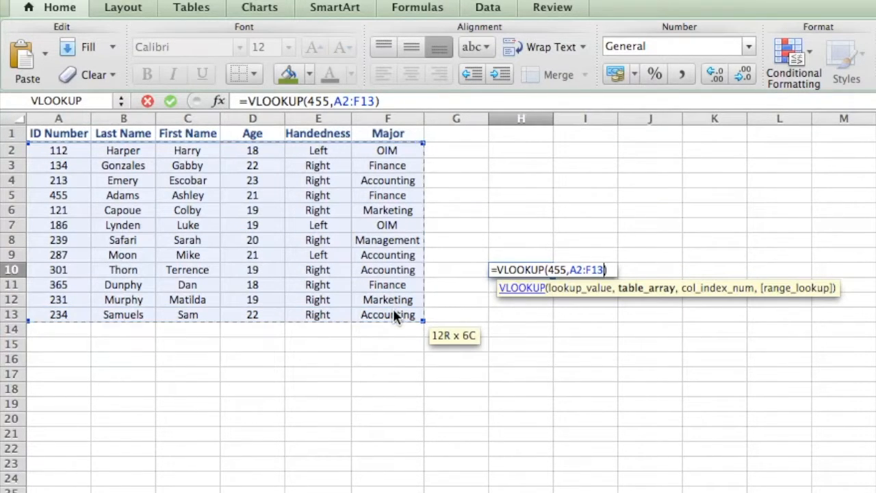
text(,)
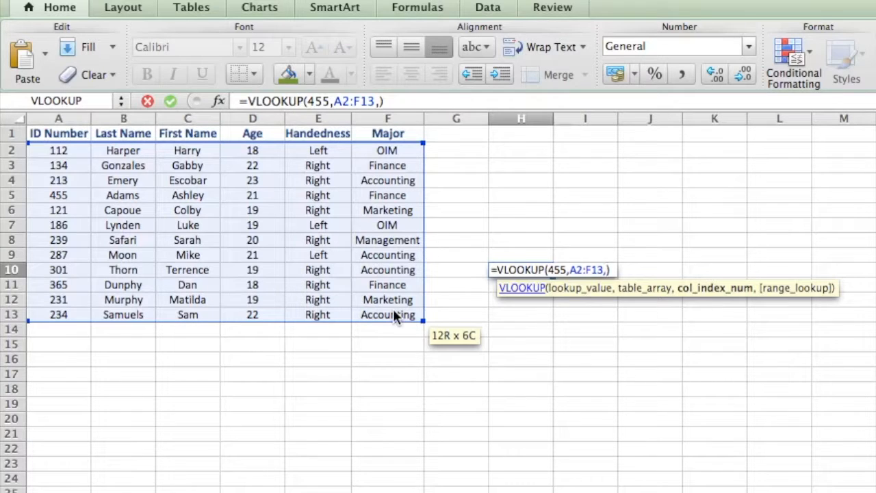
text(6)
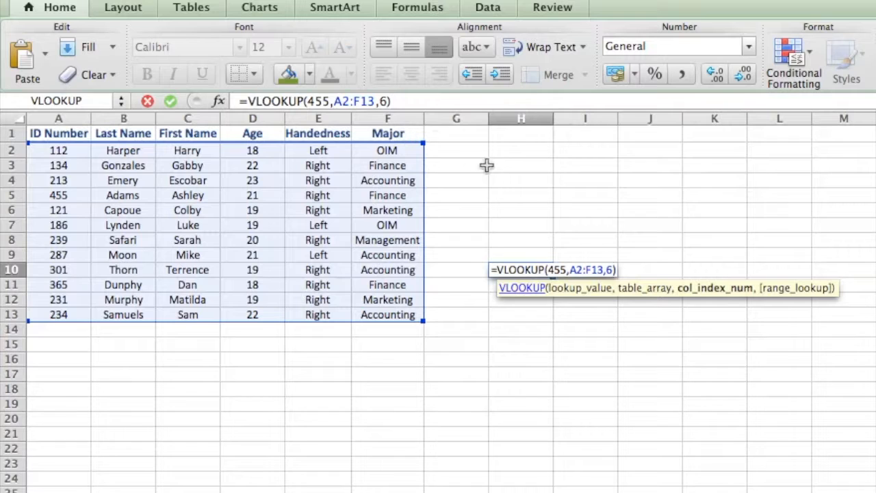
text(,False)
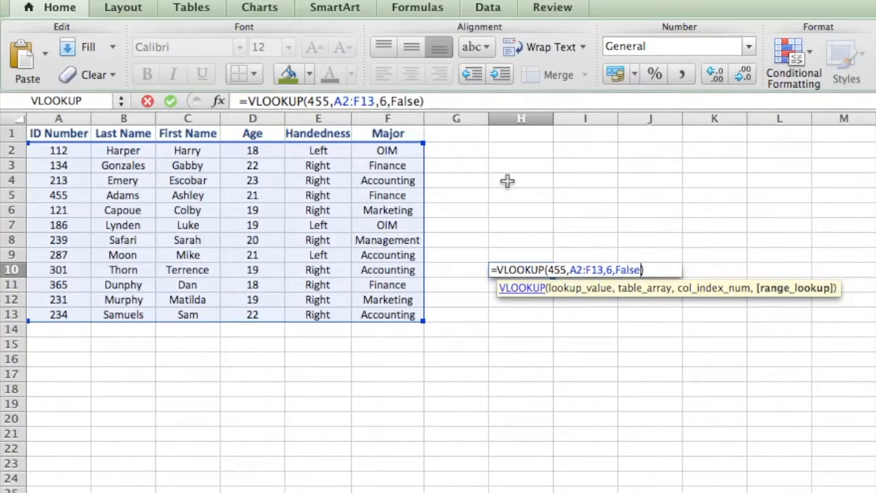
key(Return)
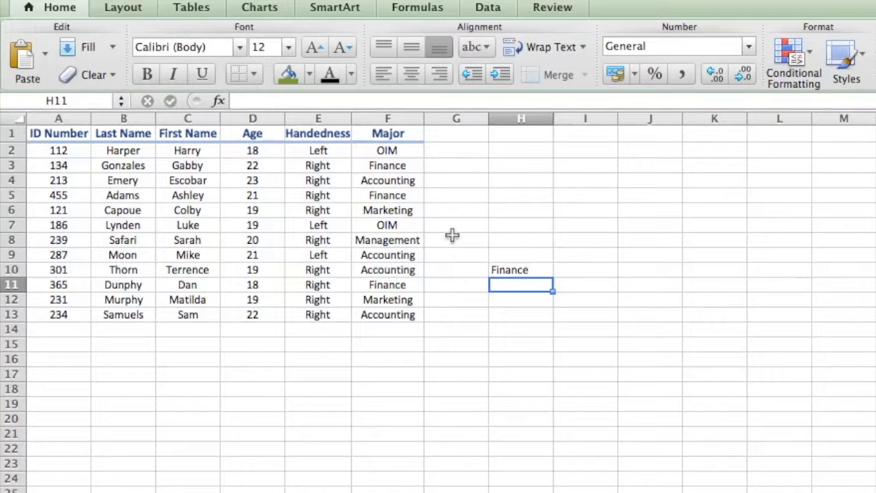
click(46, 196)
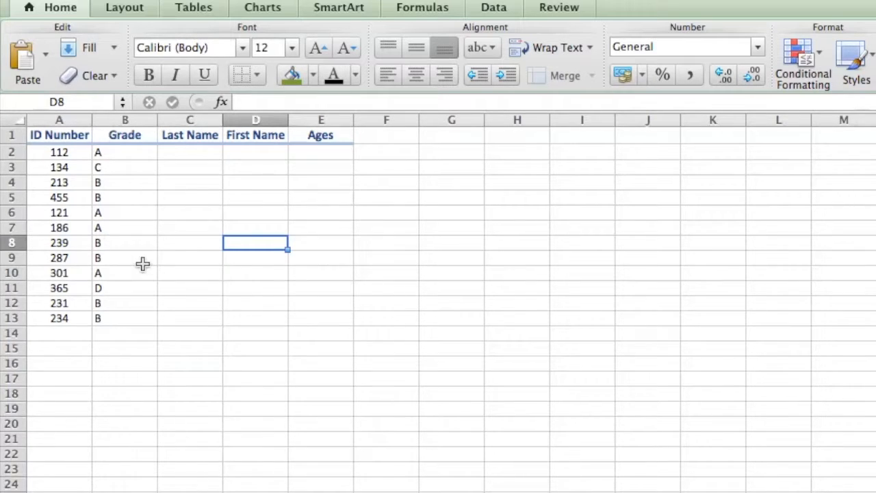
Start a VLOOKUP in C2 of the grades sheet with A2 as lookup value and '2ndExample'!A2:F13 as the table array.
click(178, 152)
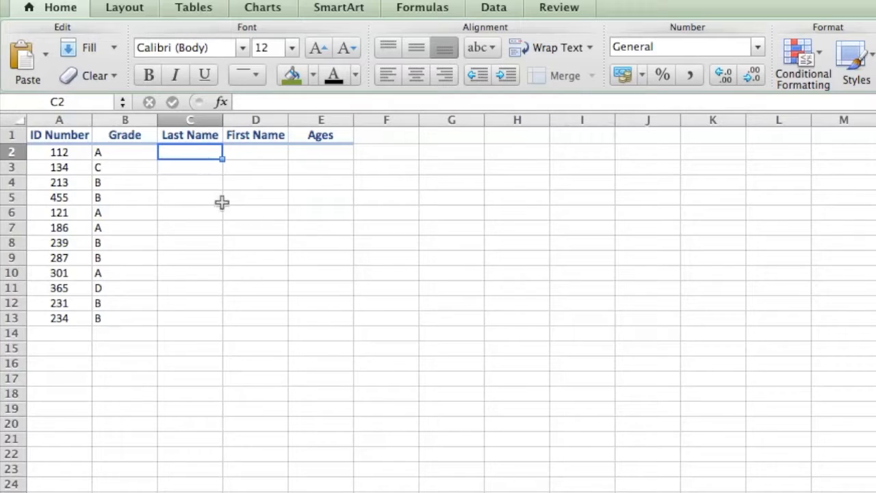
text(=vl)
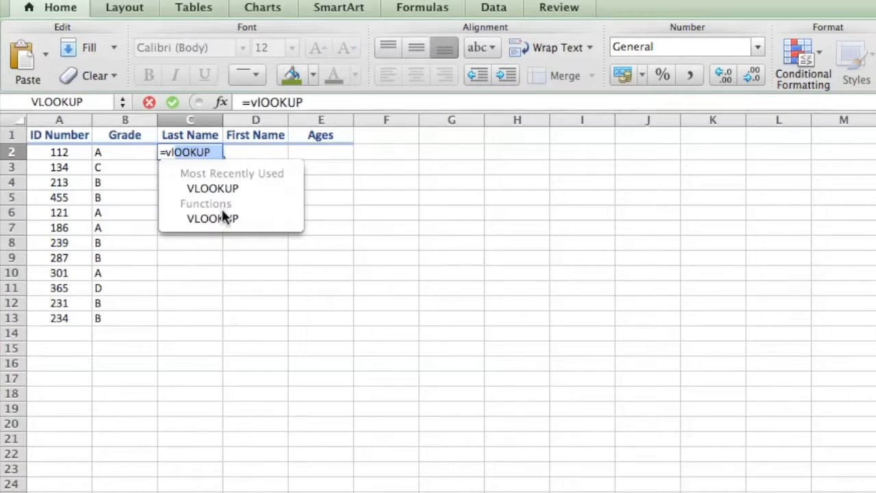
double_click(229, 219)
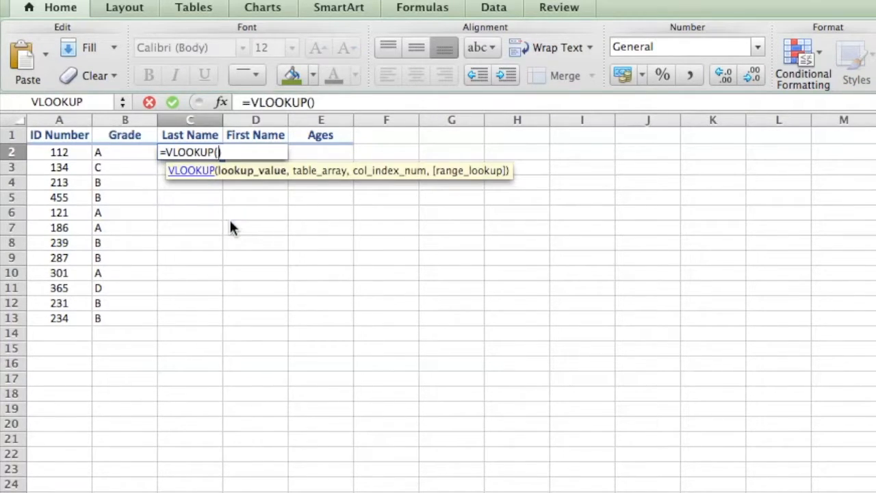
click(232, 199)
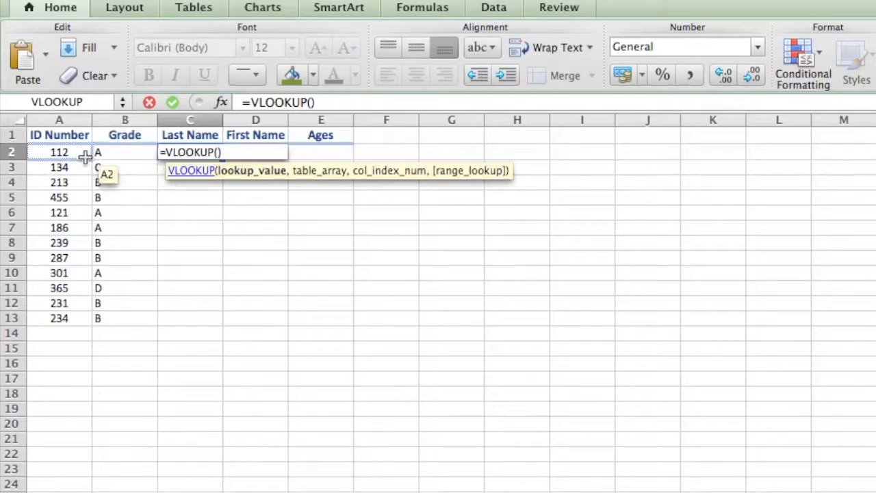
click(66, 152)
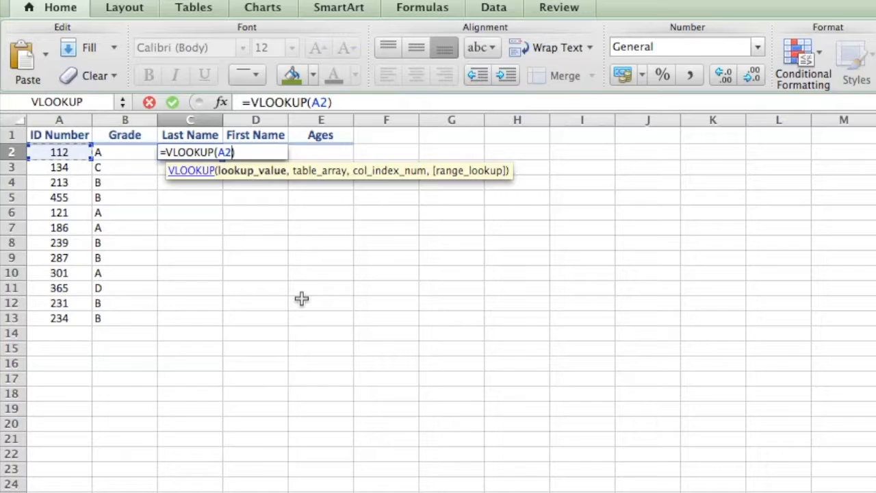
text(,'2ndExample'!)
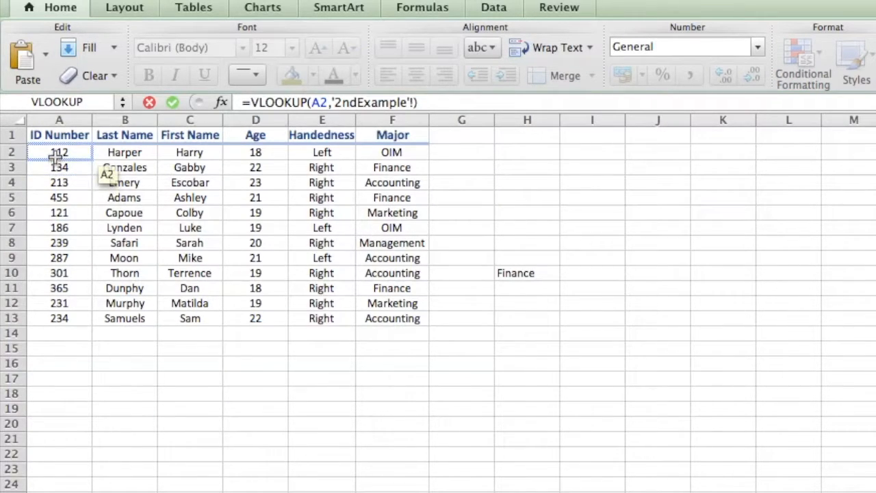
drag(85, 152, 388, 322)
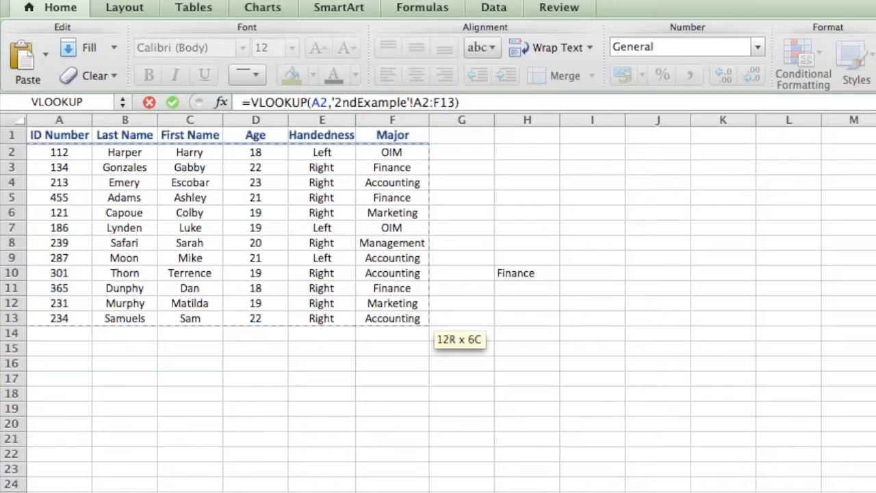
text(,)
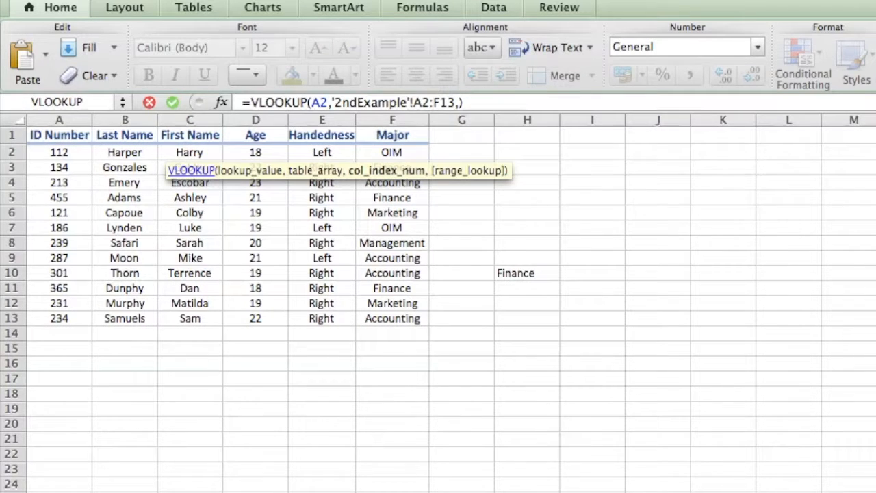
key(ctrl+Page_Down)
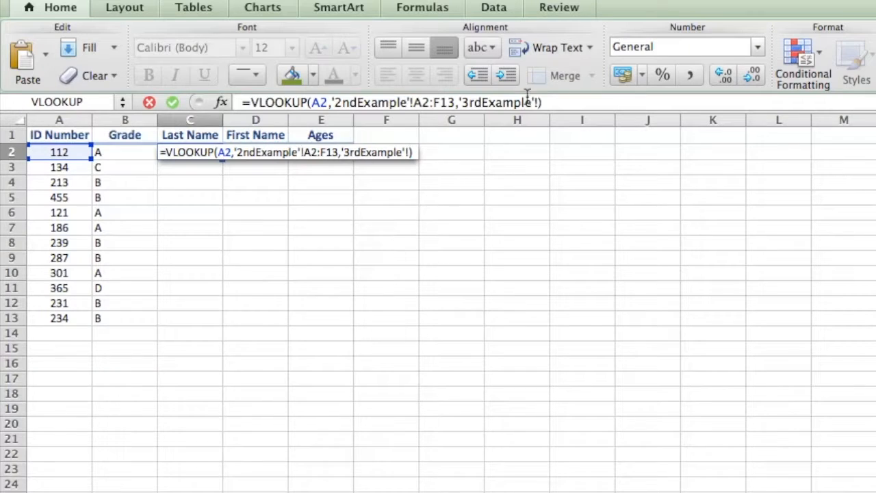
key(BackSpace)
key(BackSpace)
key(BackSpace)
key(BackSpace)
key(BackSpace)
key(BackSpace)
key(BackSpace)
key(BackSpace)
key(BackSpace)
key(BackSpace)
key(BackSpace)
key(BackSpace)
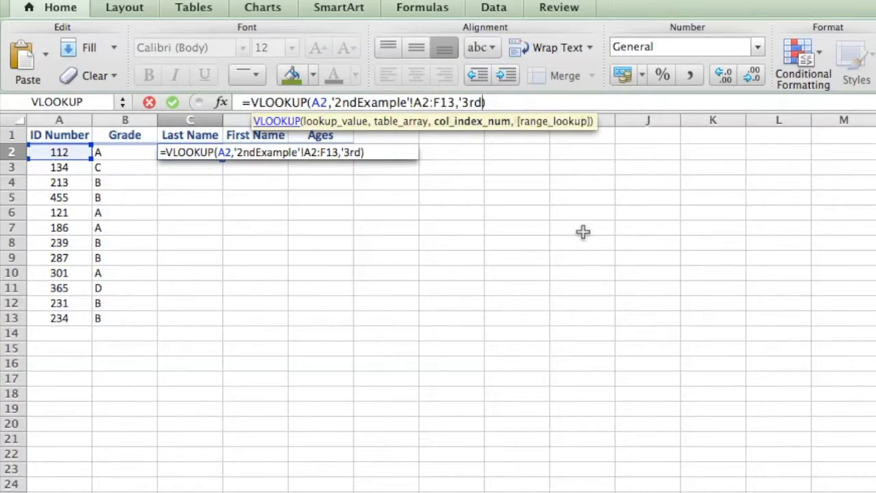
key(BackSpace)
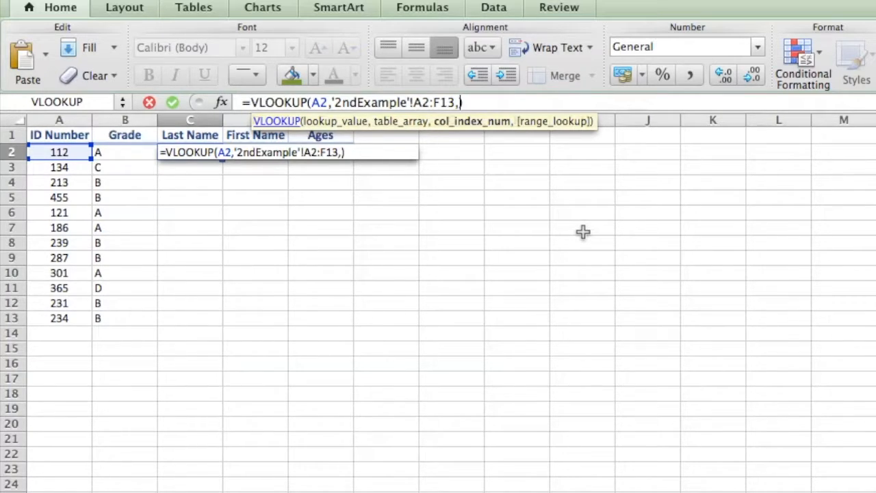
Complete the C2 VLOOKUP with column index 2 and range lookup False.
text(2,False)
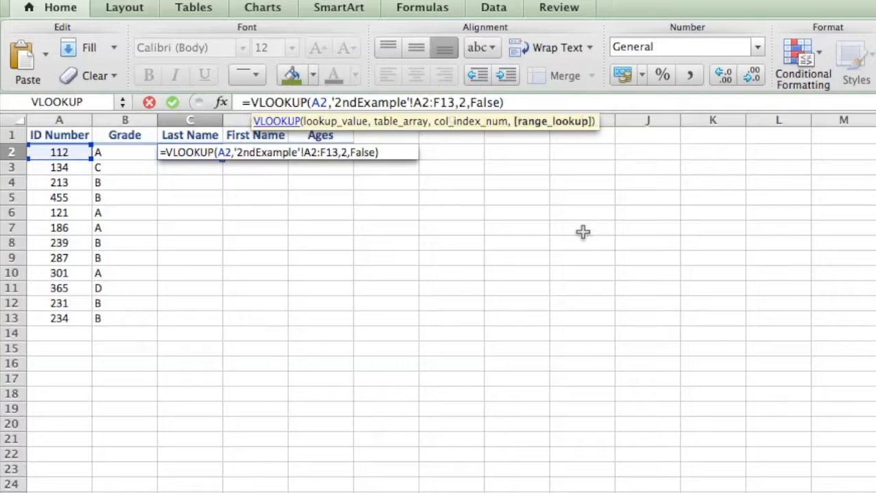
key(Return)
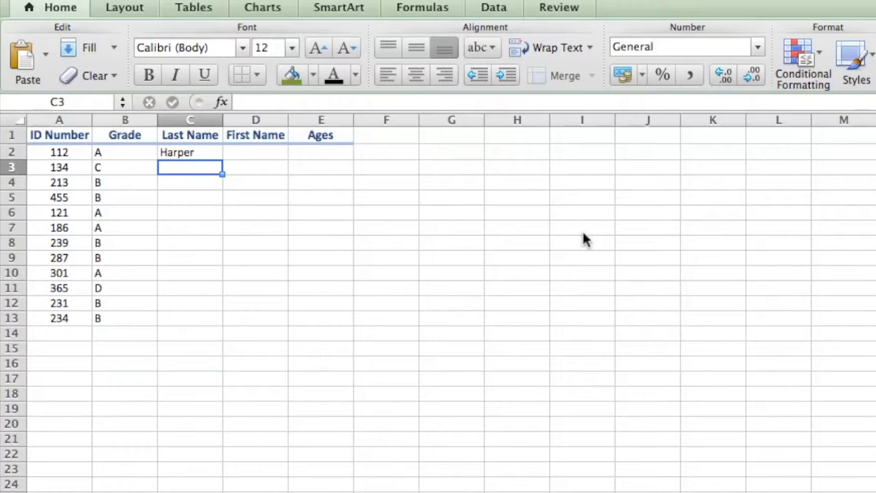
Fill the VLOOKUP formula from C2 down the Last Name column through C13.
key(Up)
key(Left)
key(Right)
key(Left)
key(Left)
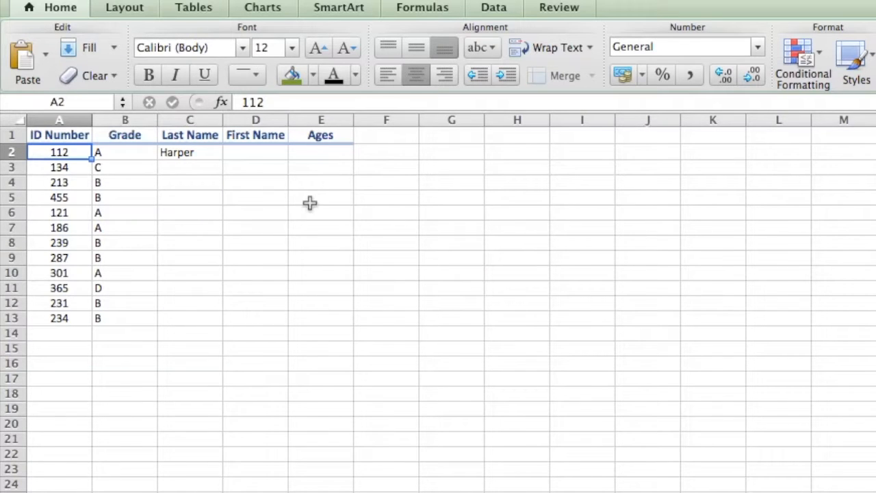
click(204, 153)
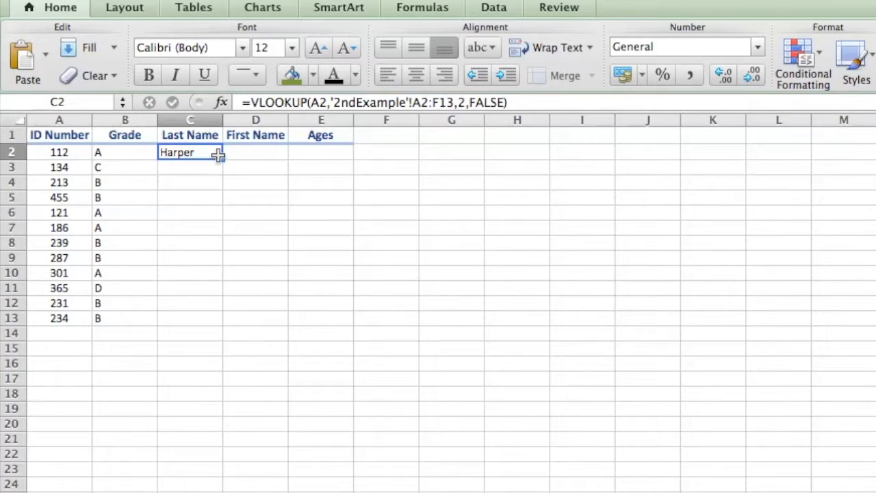
drag(221, 158, 204, 333)
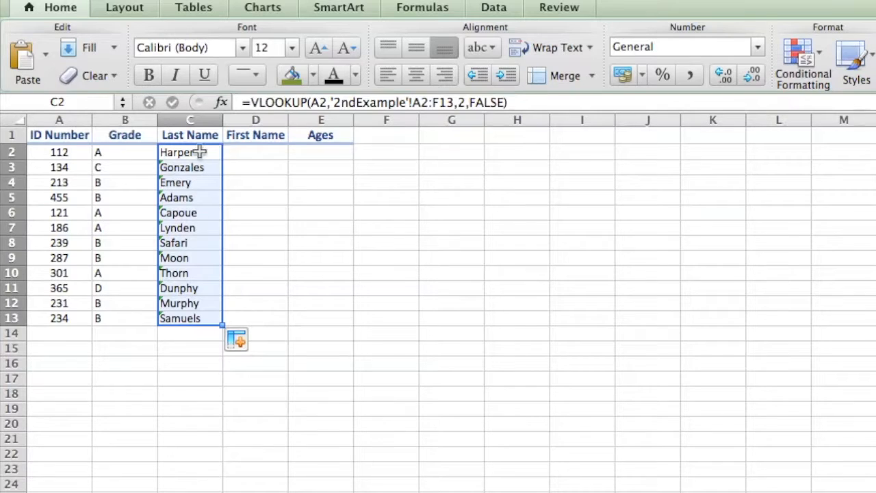
Try to fill the C2 VLOOKUP formula across into D2.
click(199, 152)
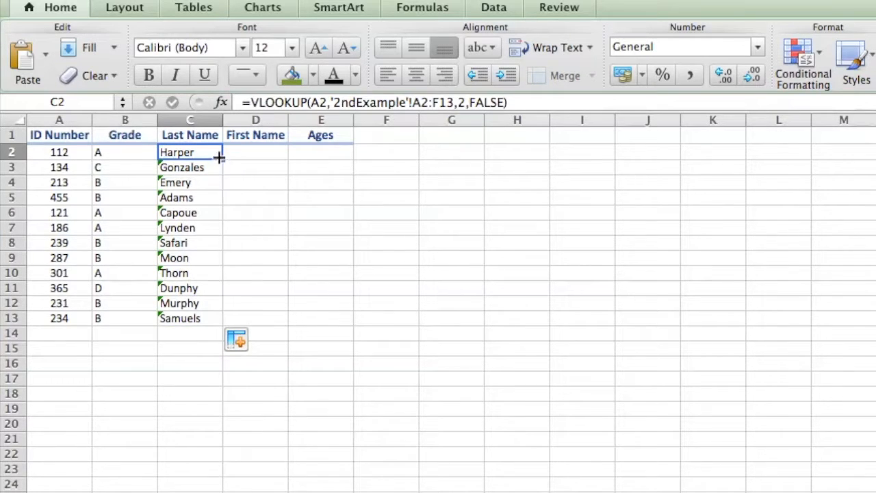
drag(222, 160, 278, 151)
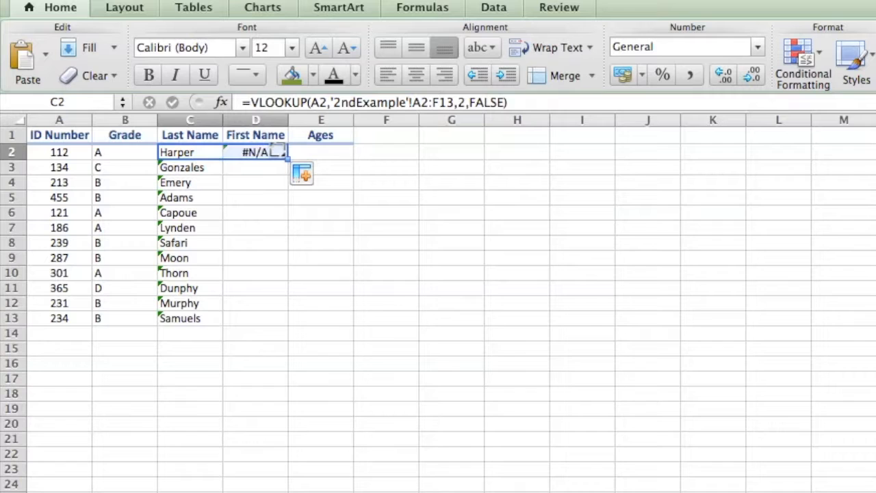
In the C2 VLOOKUP, lock the column of the lookup value by changing it to $A2.
click(199, 152)
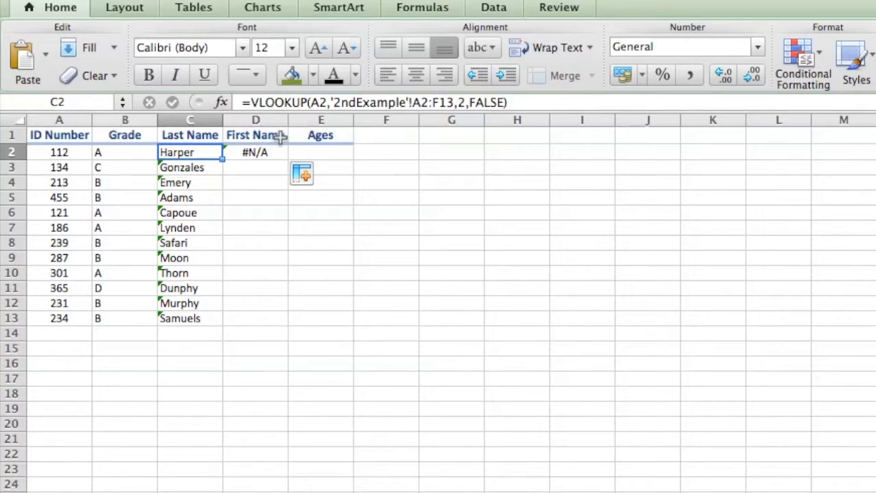
click(317, 102)
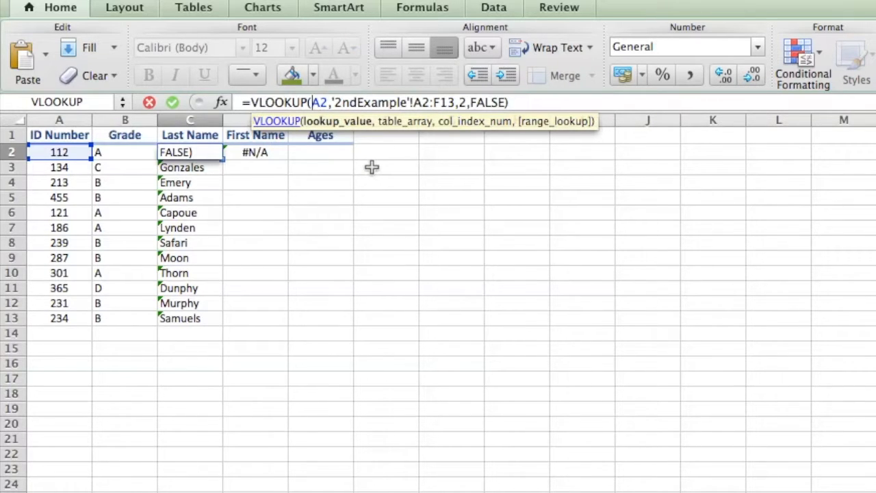
text($)
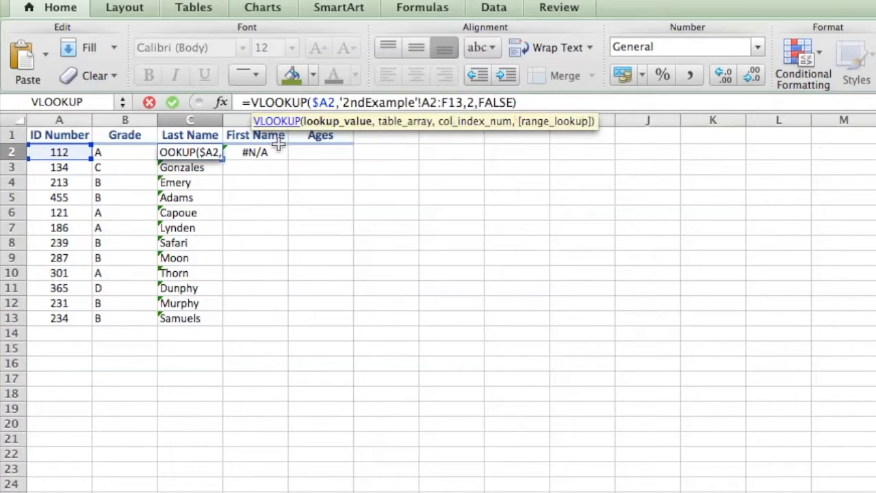
Make the C2 table array absolute as '2ndExample'!$A$2:$F$13 and refill the formula down the Last Name column through C13.
click(423, 102)
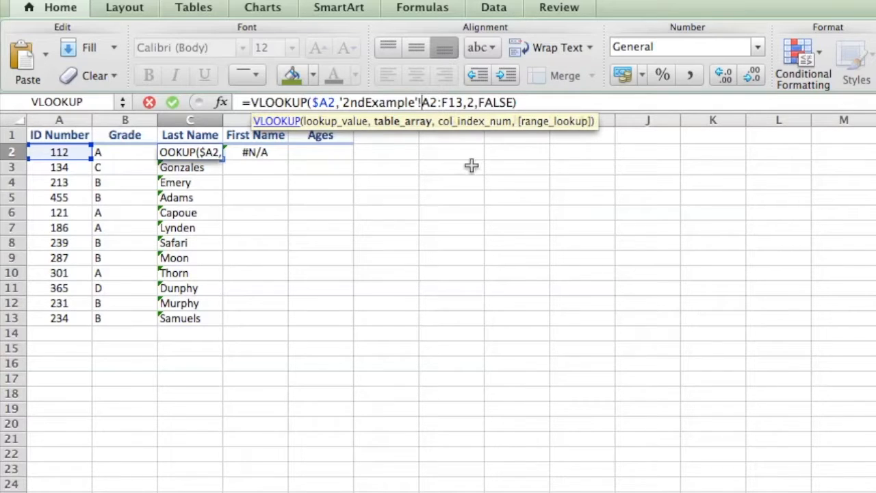
text($)
key(Right)
text($A)
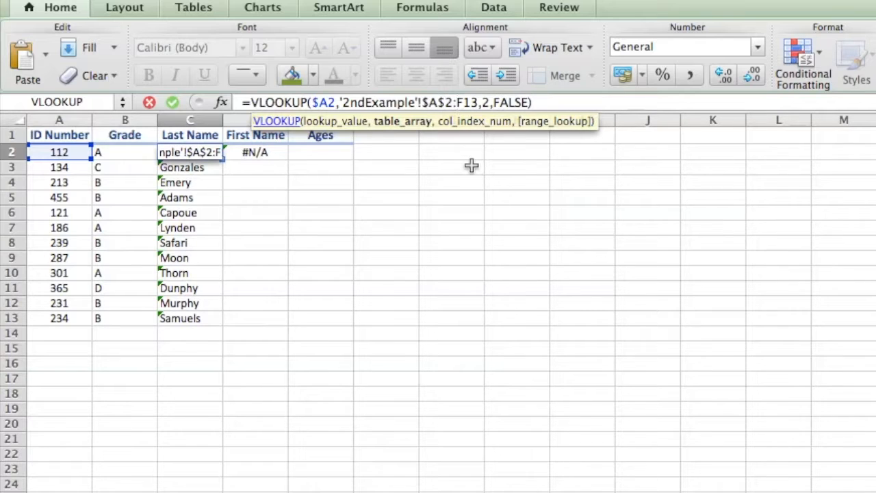
text($2:)
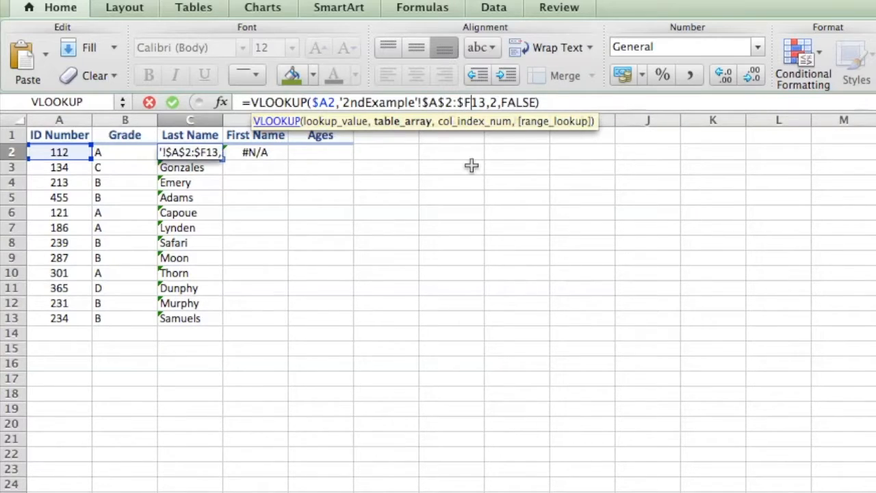
text($)
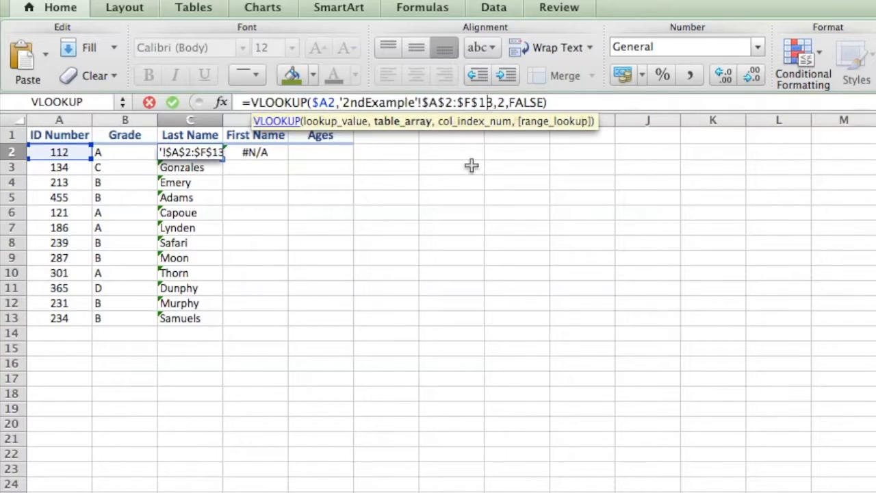
key(Return)
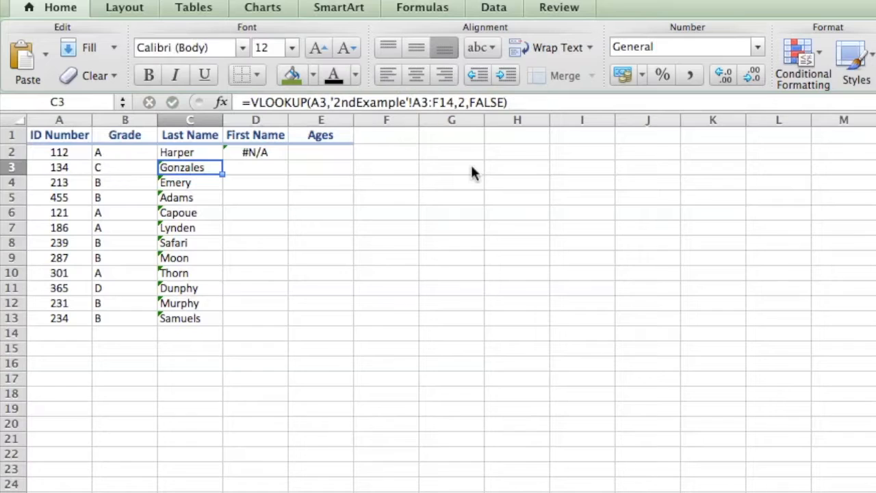
click(187, 155)
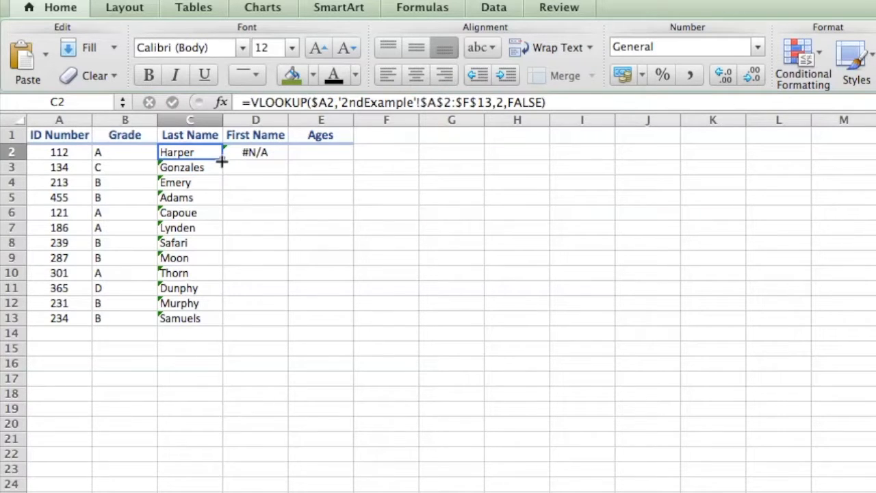
drag(222, 160, 195, 319)
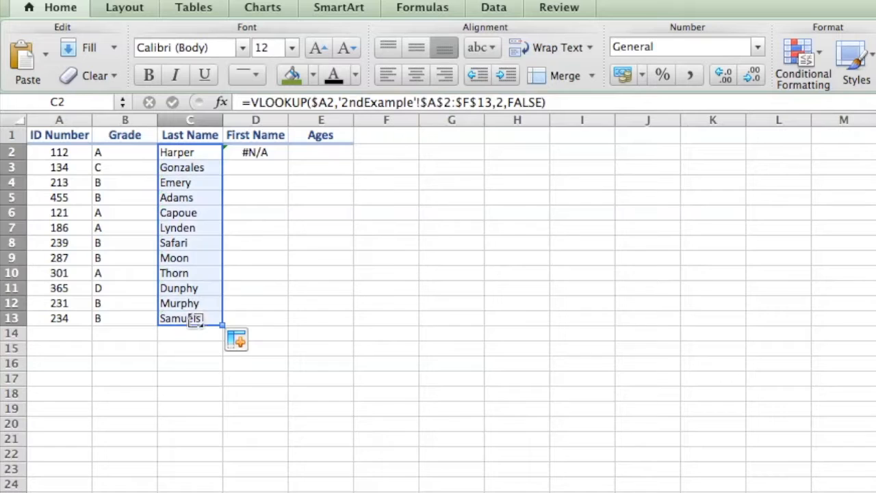
Copy the C2 formula into D2 with column index 3 and fill it down the First Name column through D13.
click(212, 154)
drag(223, 159, 275, 162)
click(254, 148)
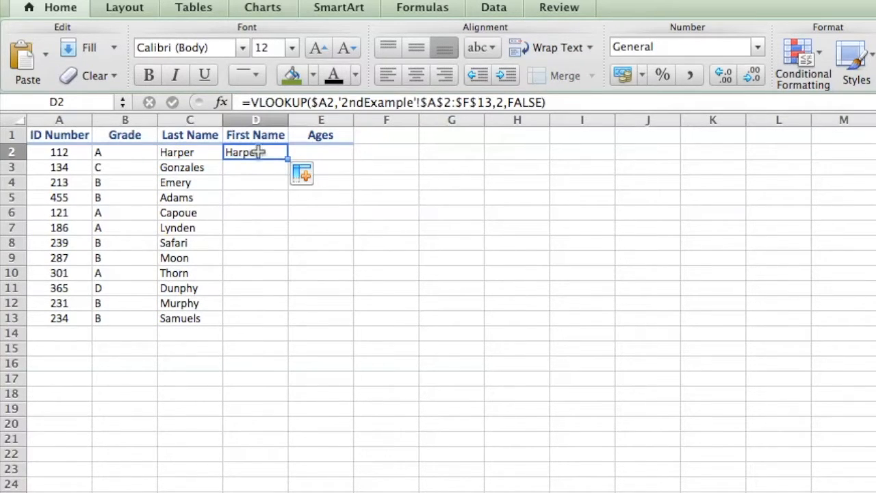
click(504, 104)
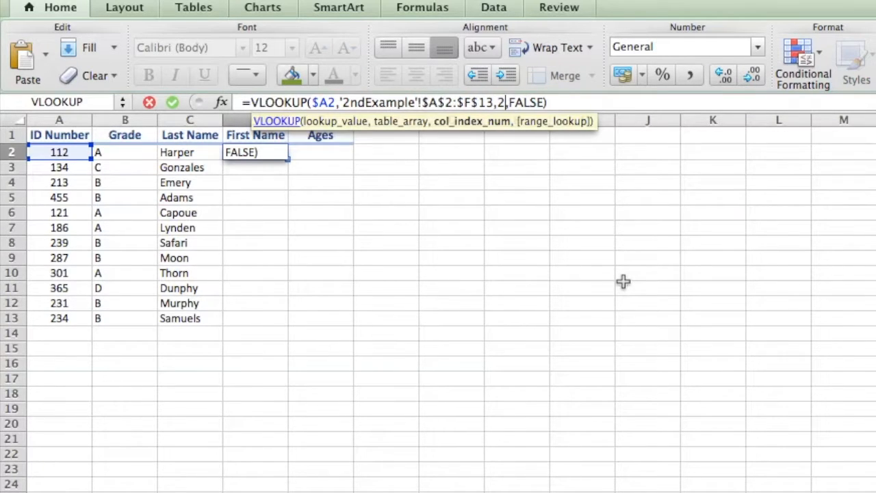
key(BackSpace)
text(3)
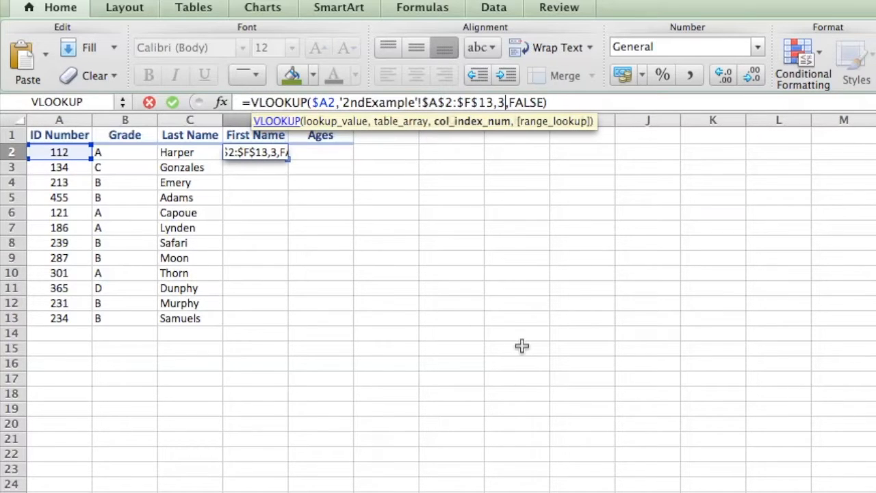
key(Return)
click(273, 152)
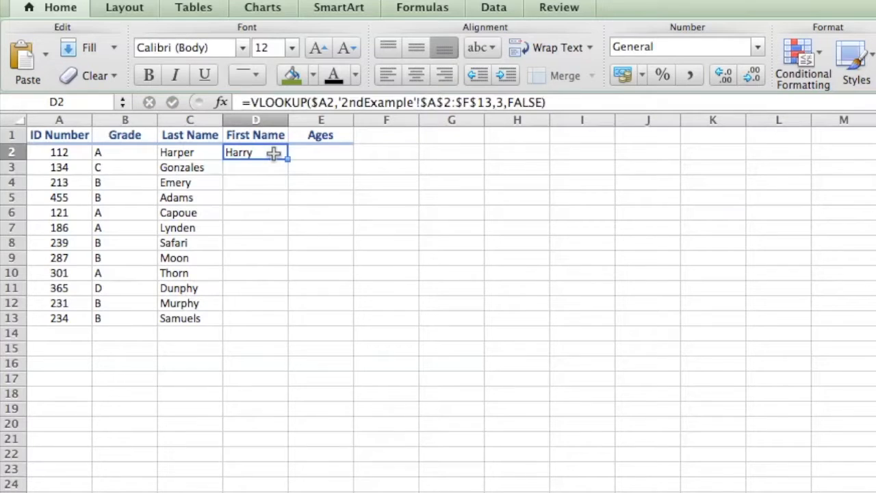
drag(287, 158, 268, 327)
Copy the D2 formula into E2 with column index 4 and fill it down the Ages column through E13.
click(267, 152)
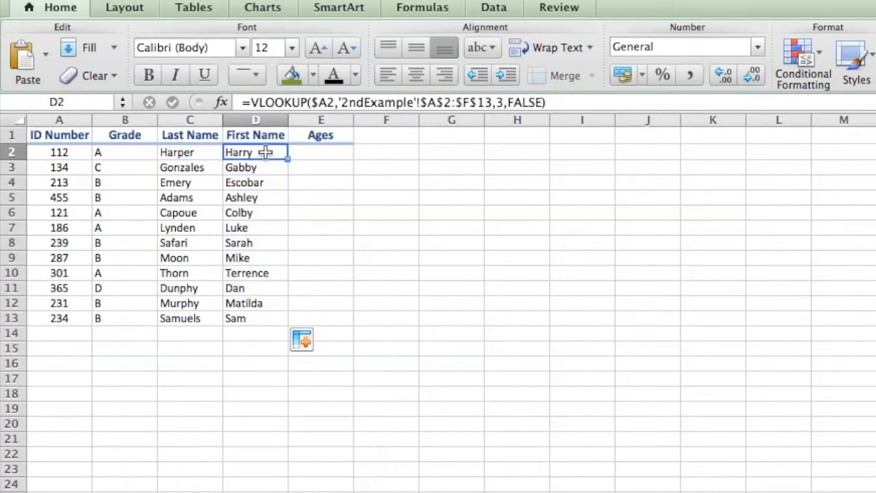
drag(289, 160, 337, 162)
click(329, 154)
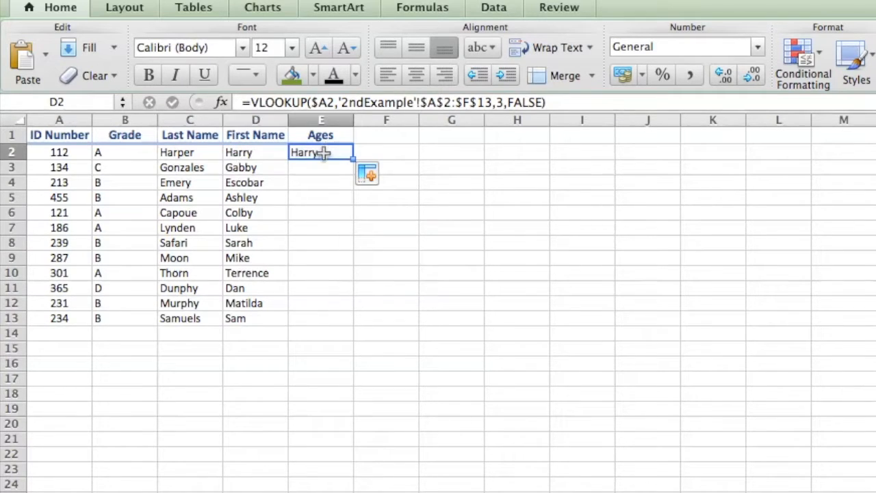
click(504, 102)
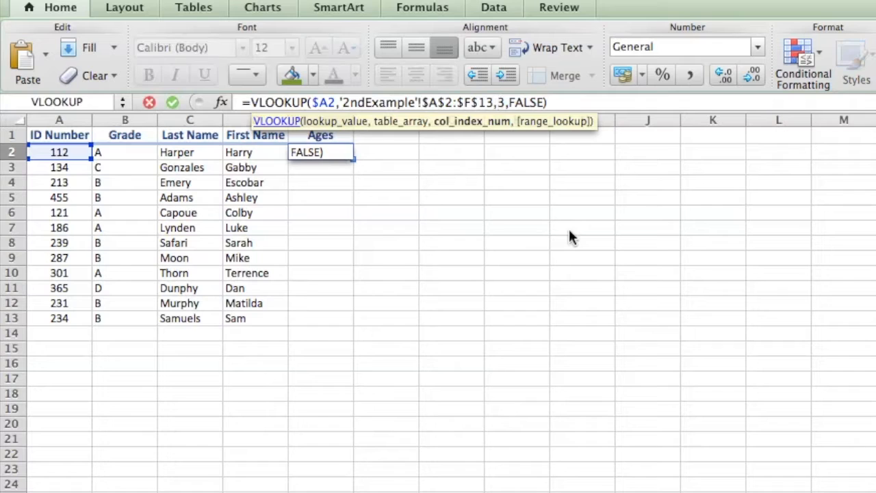
key(BackSpace)
text(4)
key(Return)
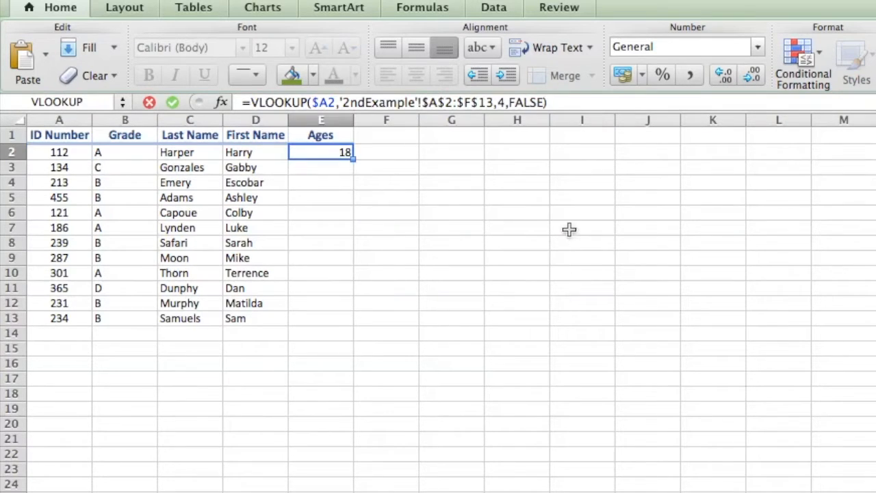
click(342, 152)
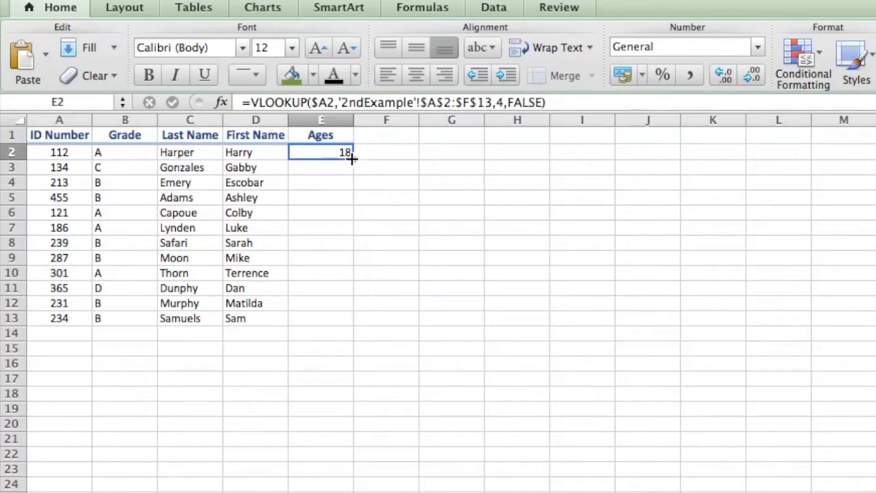
drag(352, 157, 346, 327)
click(528, 411)
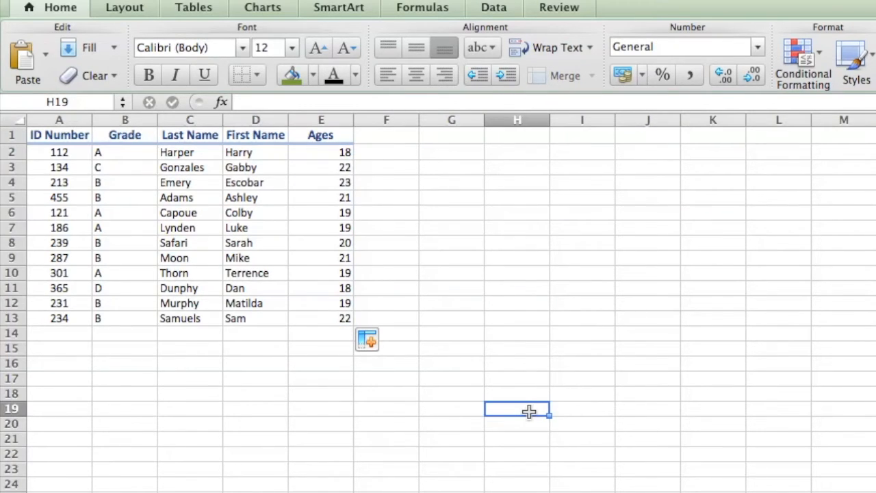